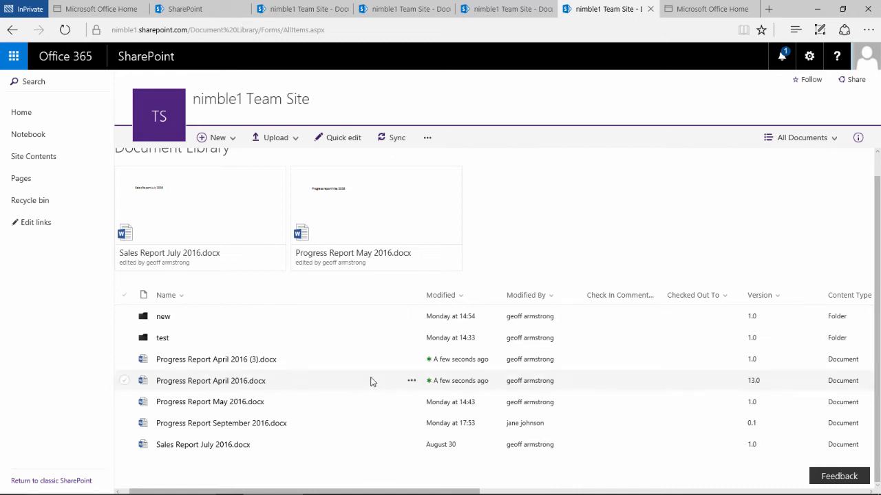
Step: Check out Progress Report April 2016.docx from its actions list so it is reserved for editing
click(413, 387)
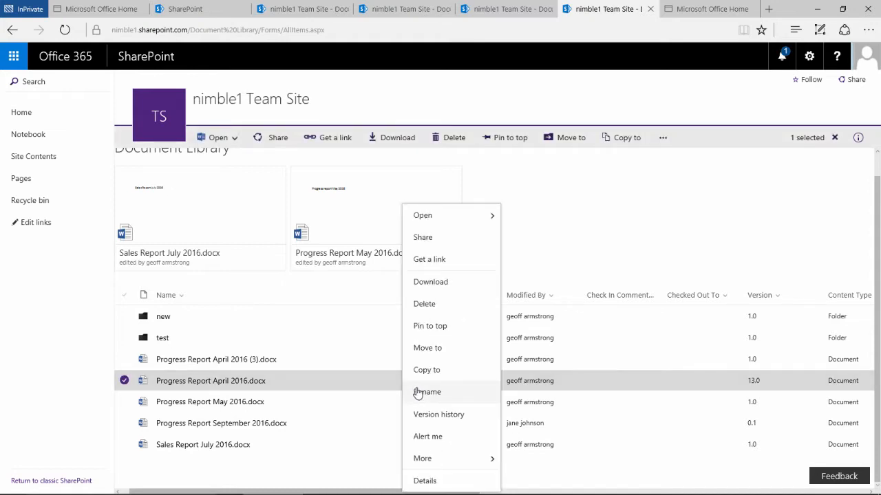
mouse_move(440, 458)
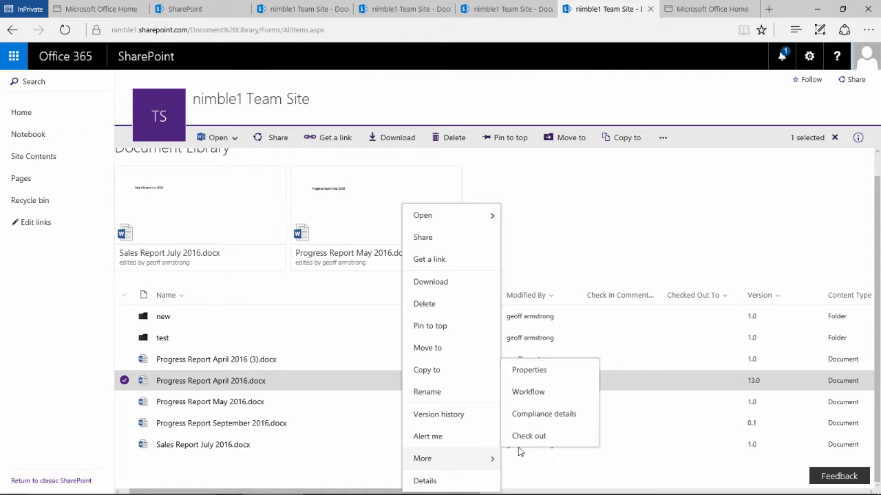
click(532, 436)
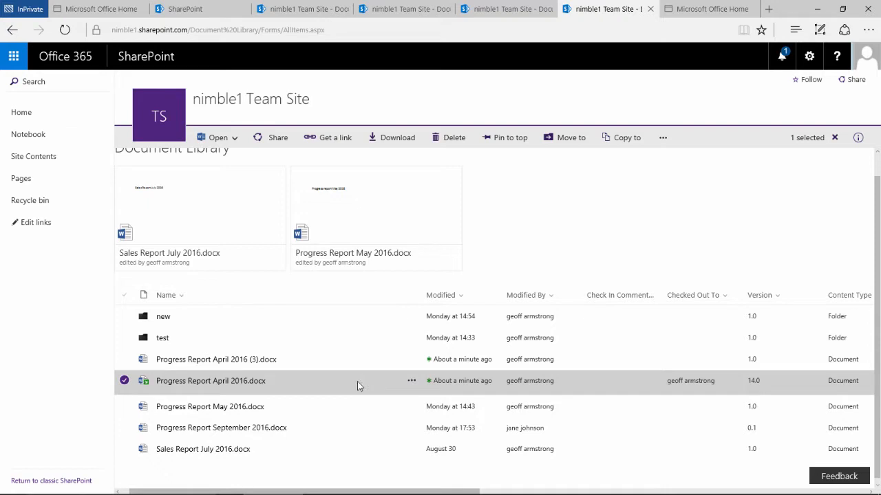
Step: Edit the report in the browser, add ', Audit' after QA, and return to the nimble1 Team Site library
click(265, 382)
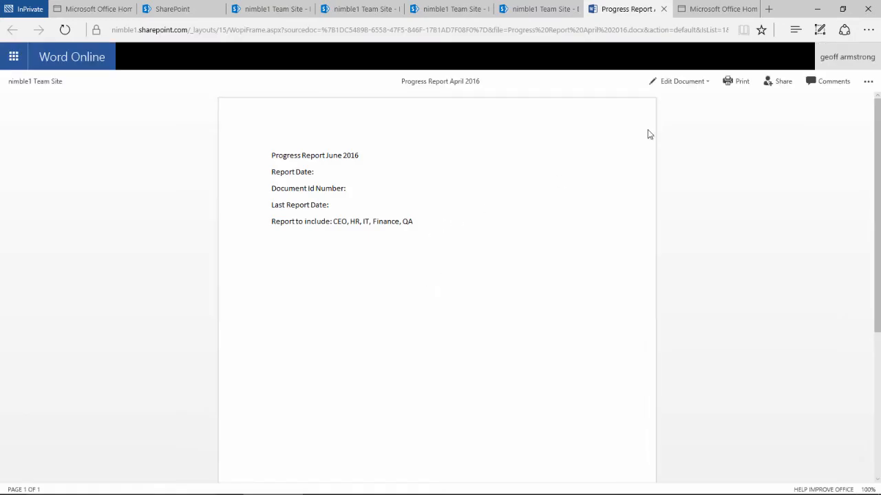
click(678, 81)
click(688, 131)
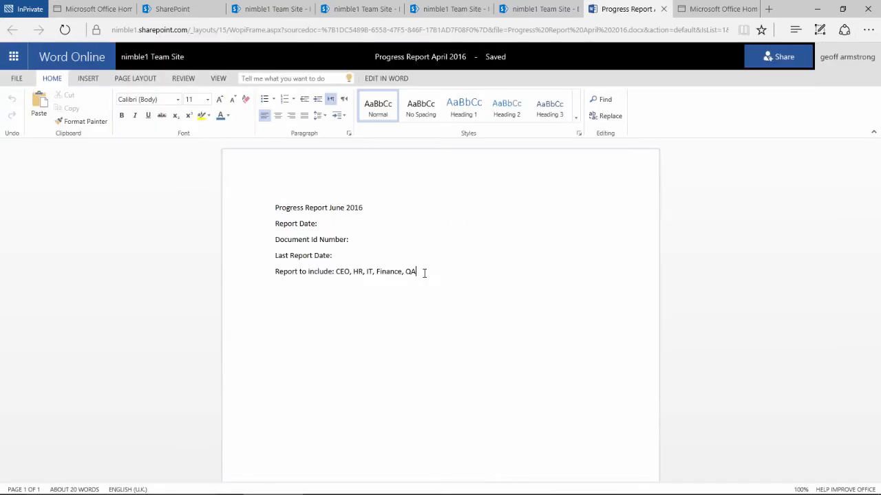
text(, Audi)
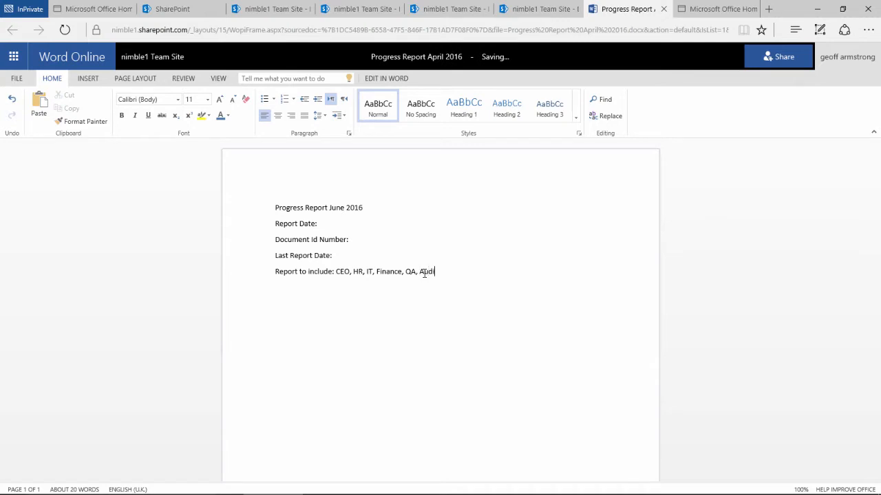
text(t)
click(165, 61)
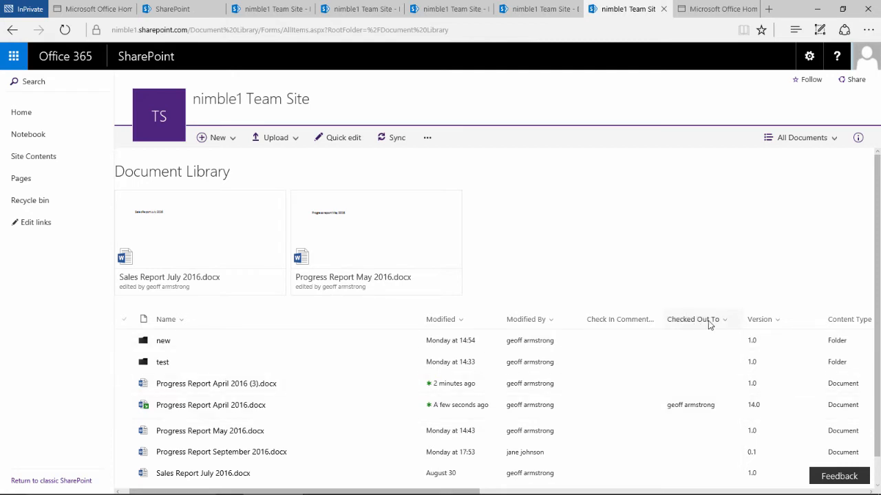
mouse_move(440, 405)
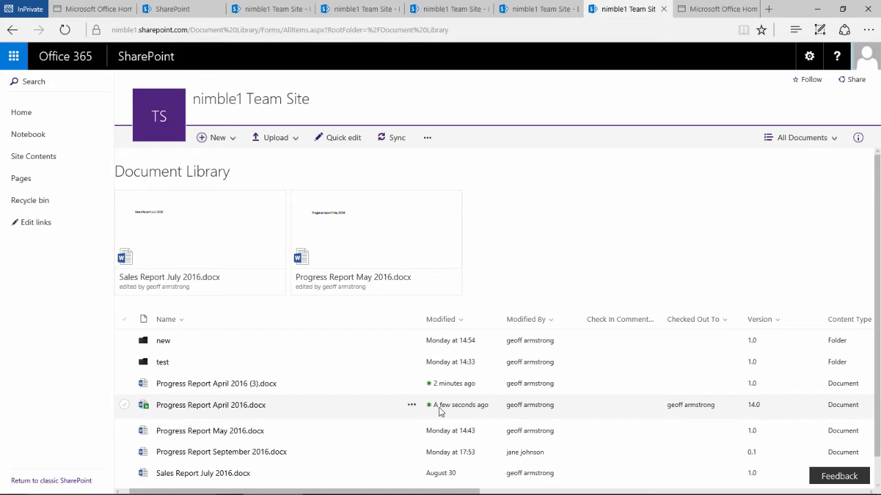
Step: Check Progress Report April 2016.docx back in with the comment 'Added Department'
click(411, 405)
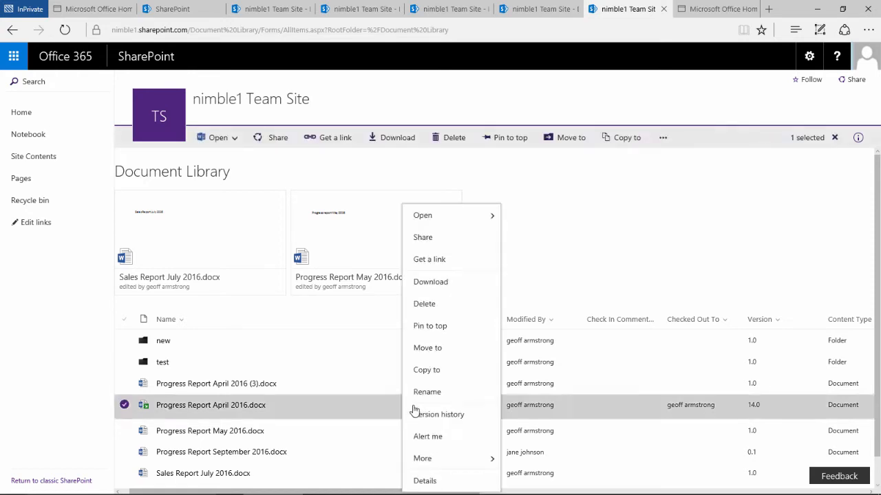
mouse_move(451, 458)
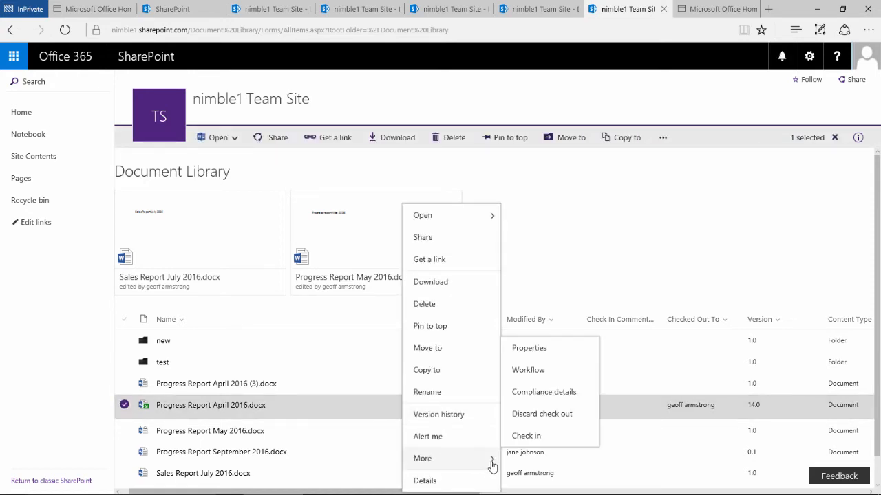
click(526, 436)
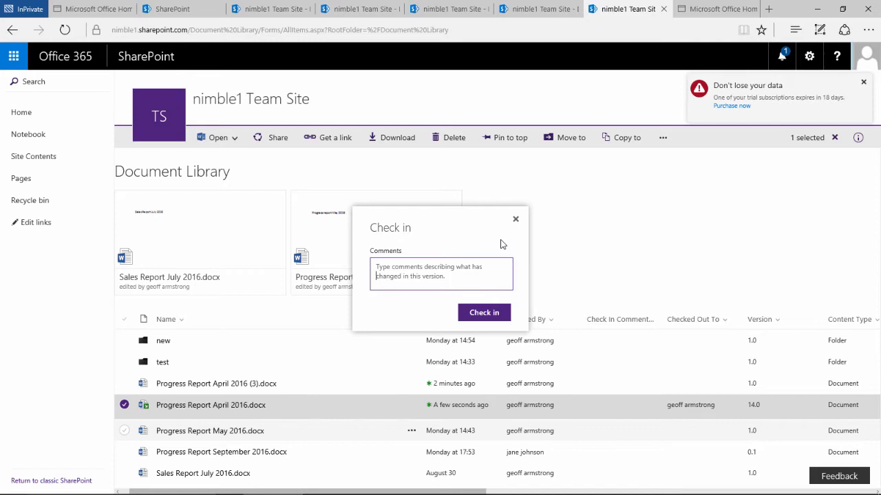
text(Added Departm)
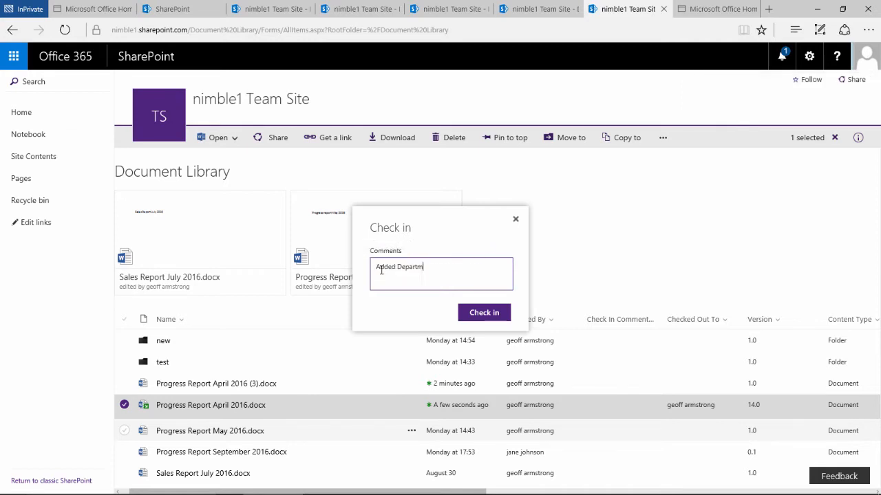
text(ent)
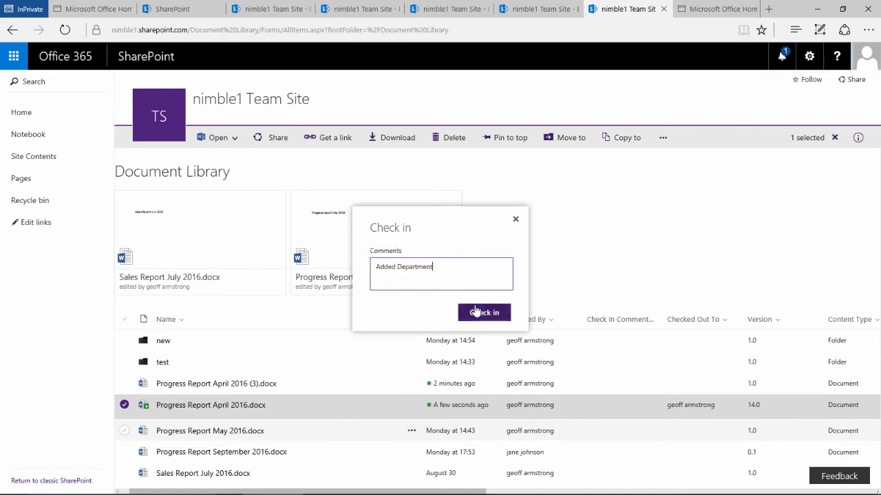
click(472, 312)
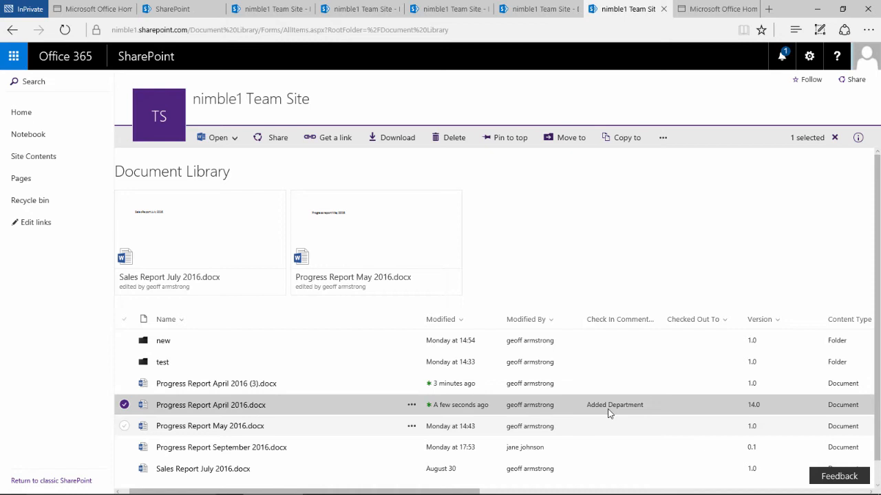
click(410, 405)
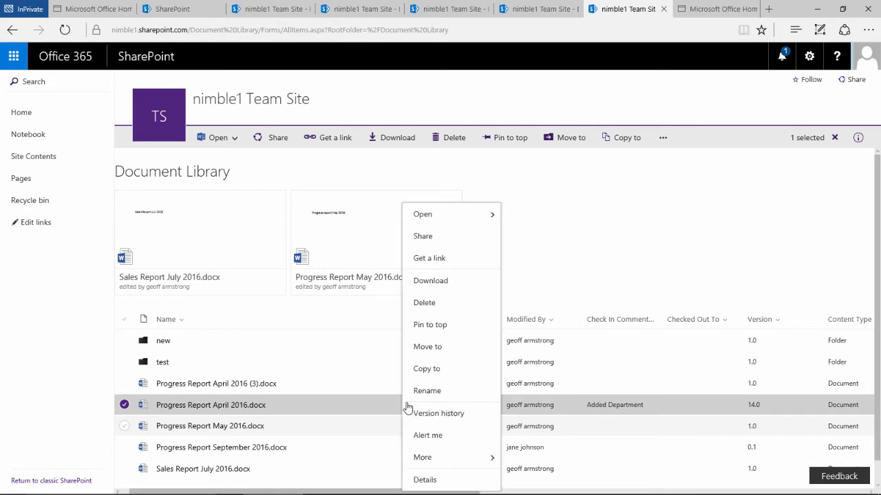
click(441, 416)
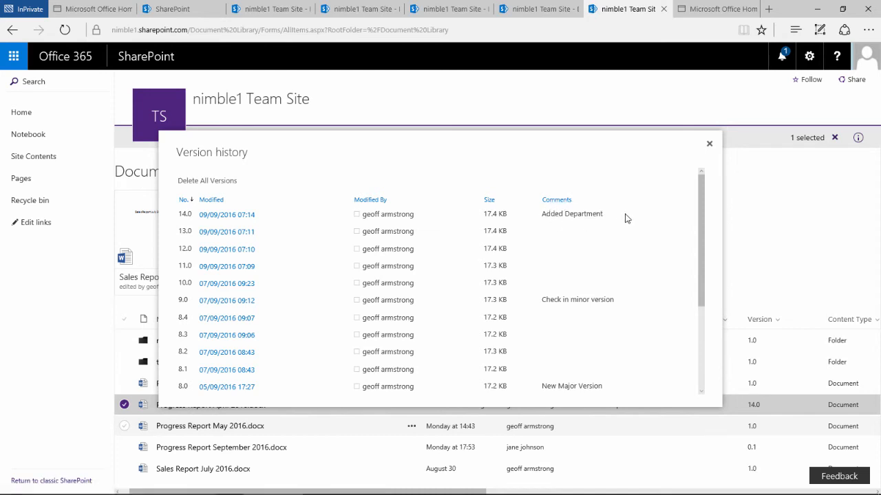
click(708, 143)
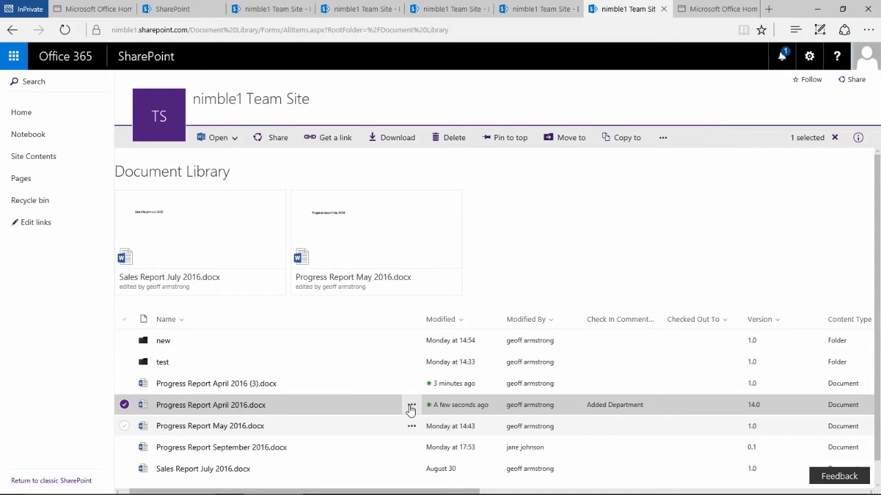
Step: Show the More submenu of Progress Report April 2016.docx, where Check out is offered
click(411, 406)
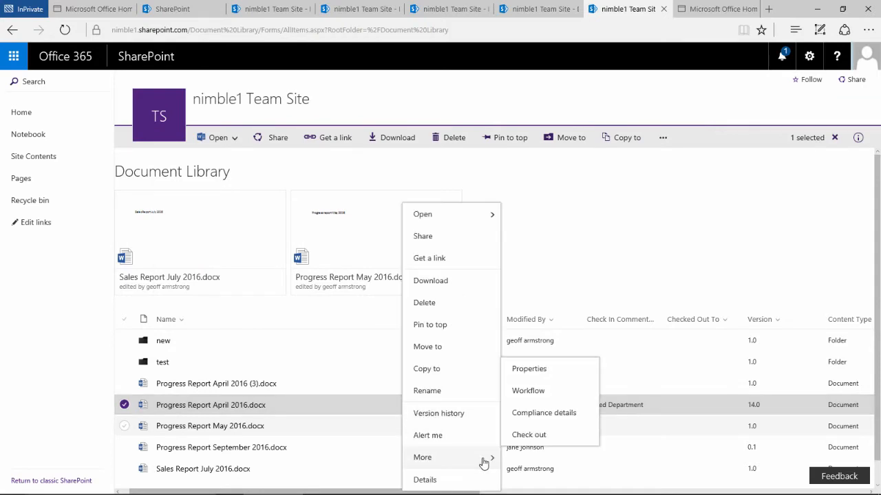